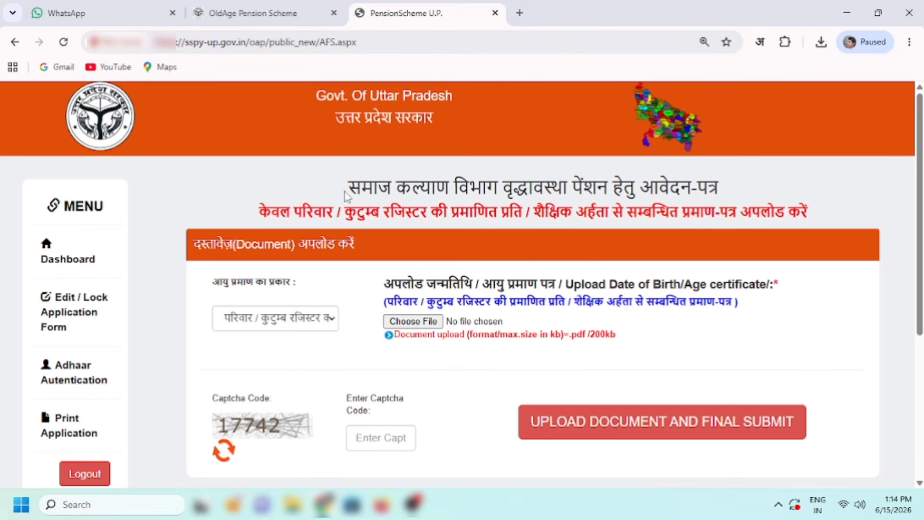
- Review the form heading, accepted-proof note and family-register proof type with its .pdf /200kb limit
left_click_drag(349, 191, 722, 196)
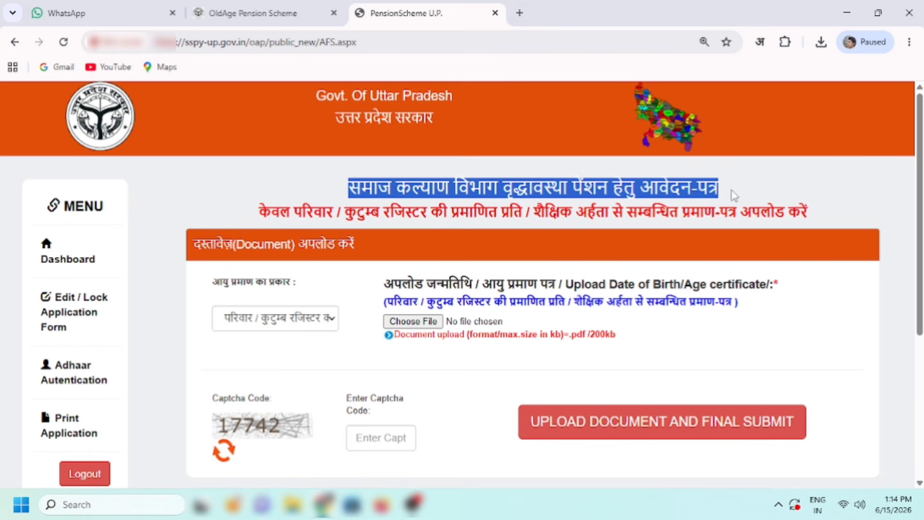
left_click(737, 189)
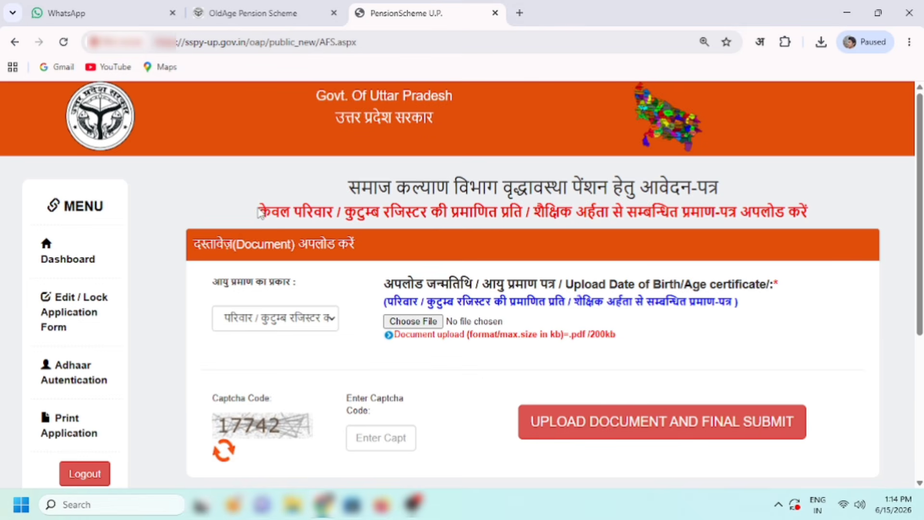
left_click_drag(260, 213, 558, 213)
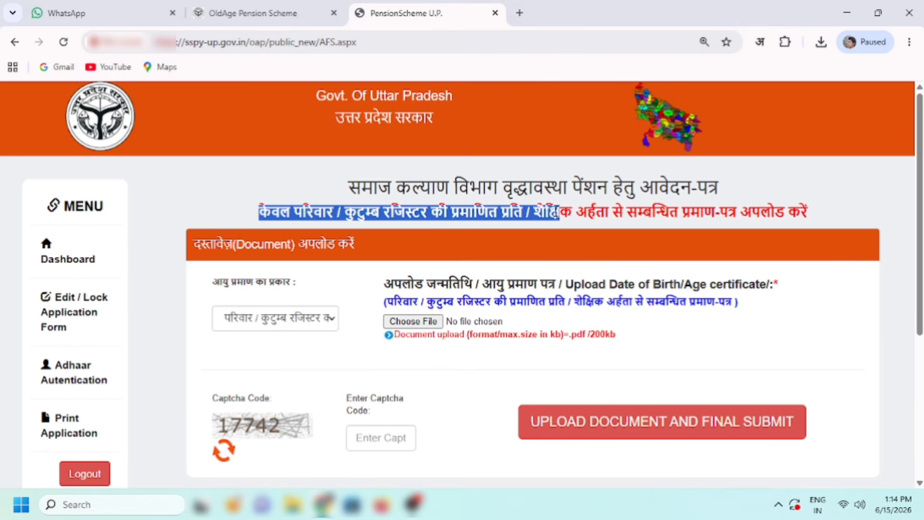
left_click(572, 213)
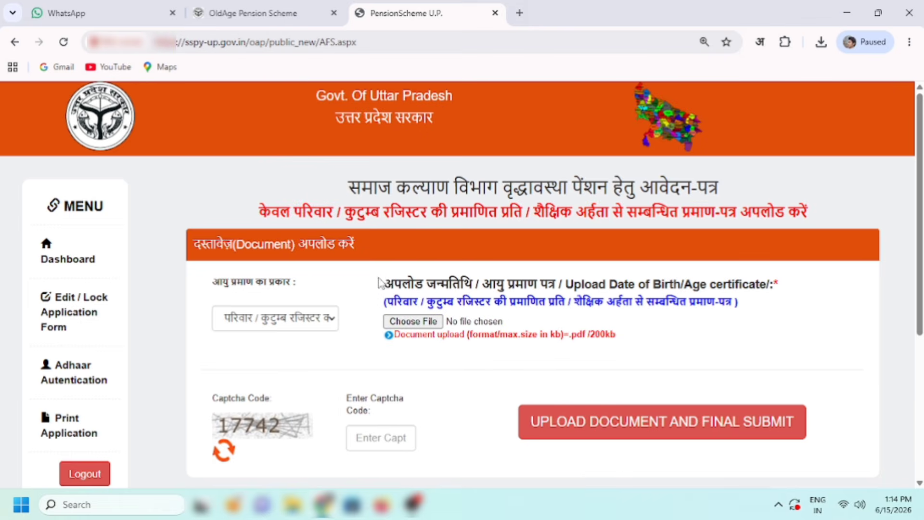
left_click_drag(384, 284, 576, 294)
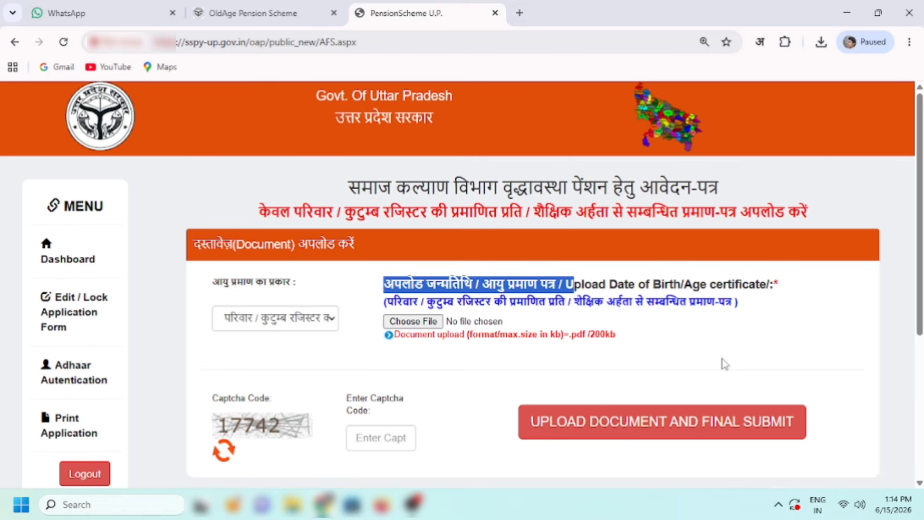
left_click(724, 364)
left_click(275, 321)
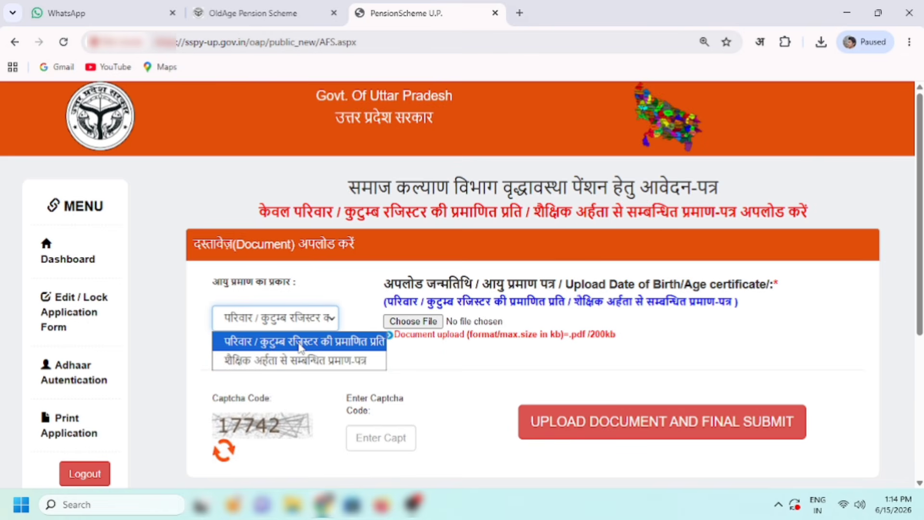
left_click(199, 337)
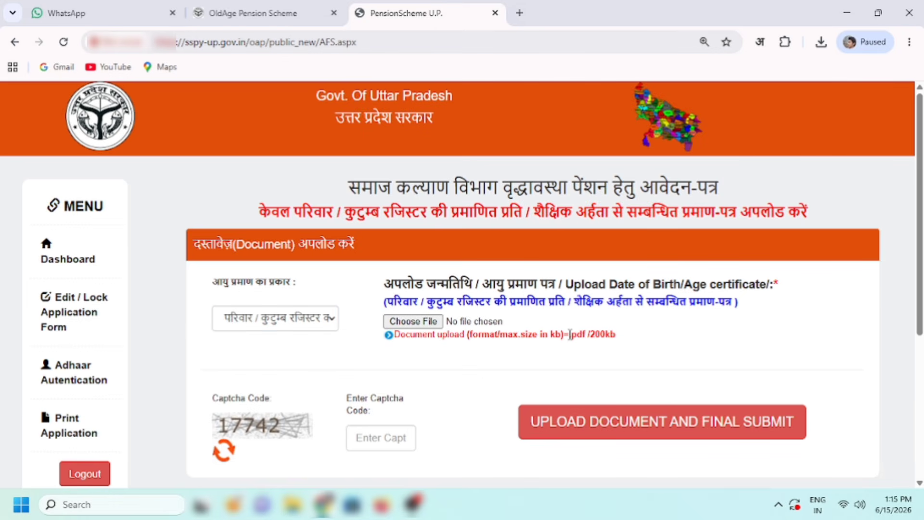
left_click_drag(570, 334, 623, 334)
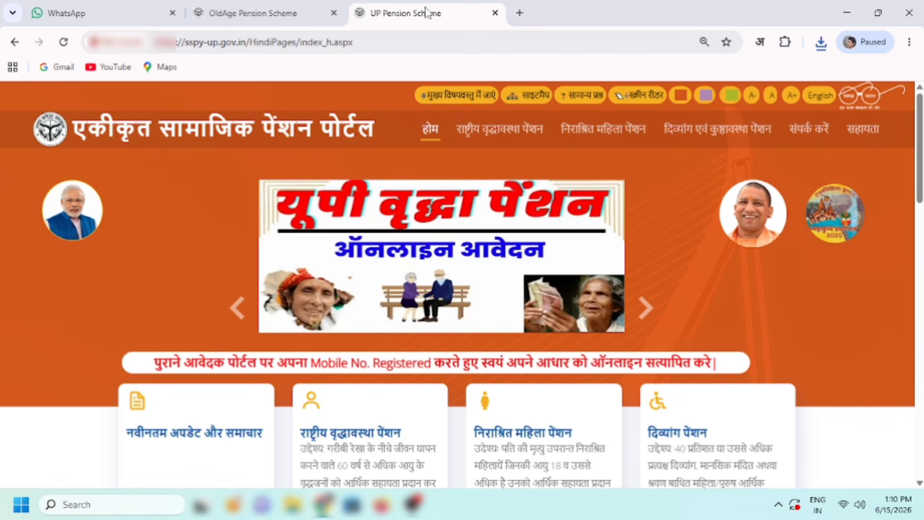
- Switch to the OldAge Pension Scheme tab, then back to the UP Pension portal home, zooming in
left_click(283, 19)
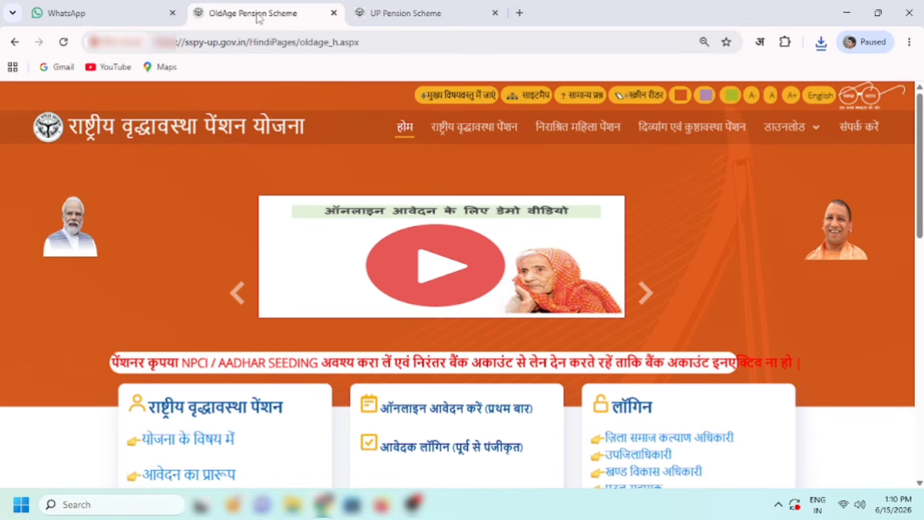
left_click(433, 13)
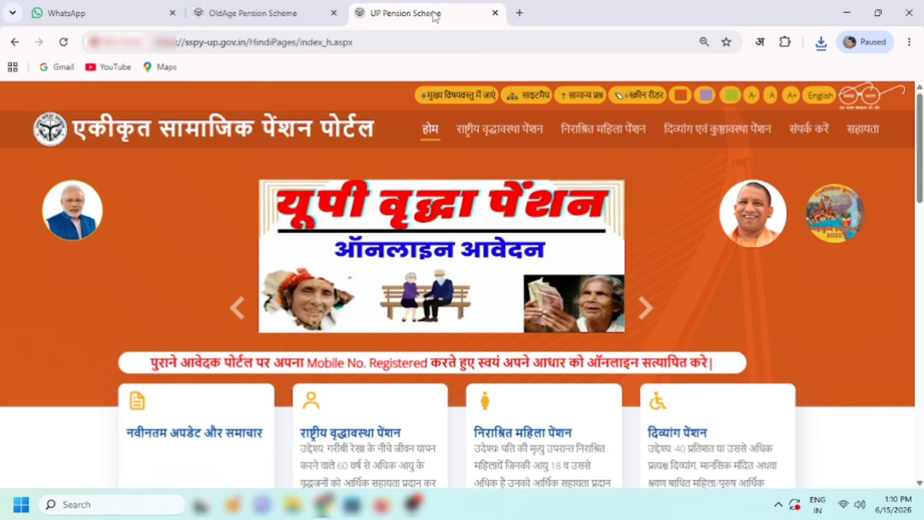
scroll(808, 300, "down", 4)
scroll(809, 306, "up", 4)
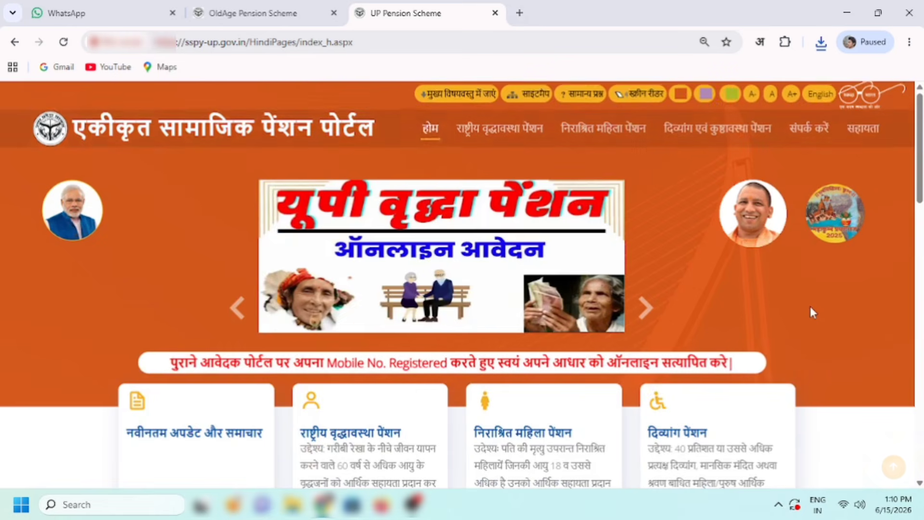
key("ctrl+plus")
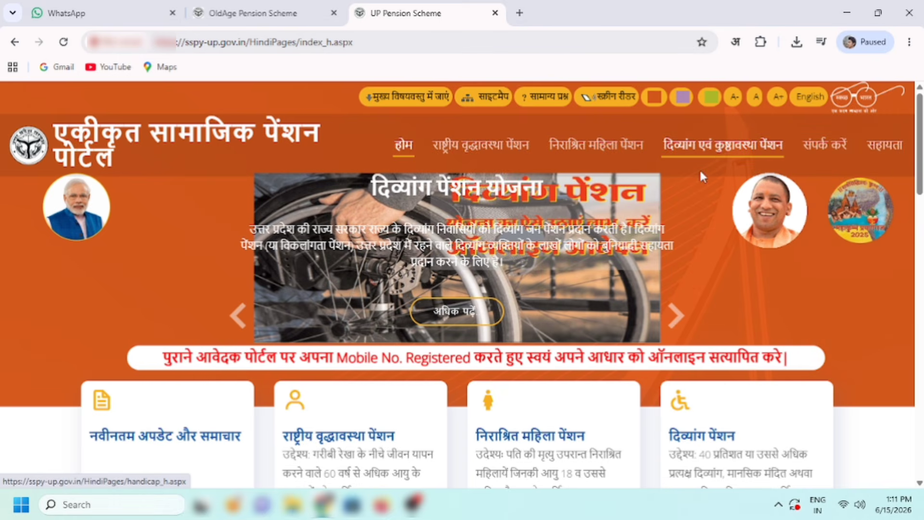
- Switch the portal to English, dismiss the Family ID notice and open the Old Age Pension section
left_click(806, 101)
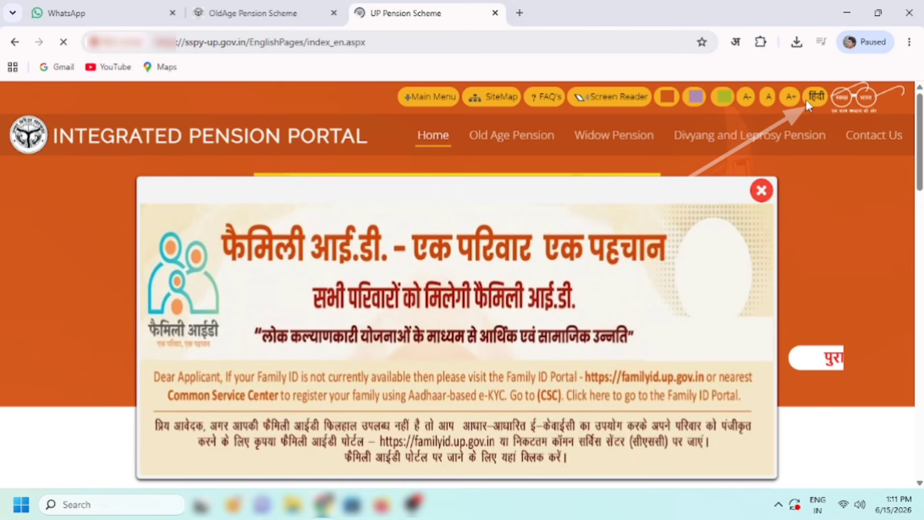
left_click(761, 191)
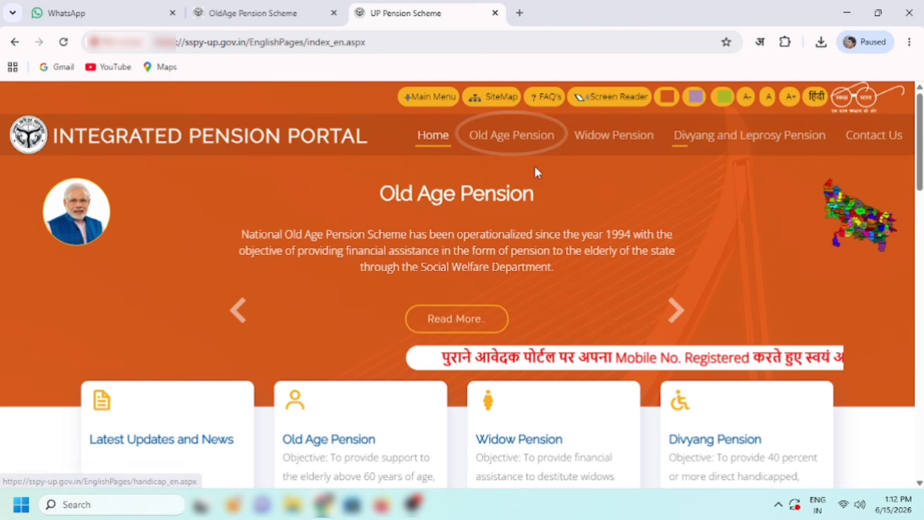
left_click(505, 138)
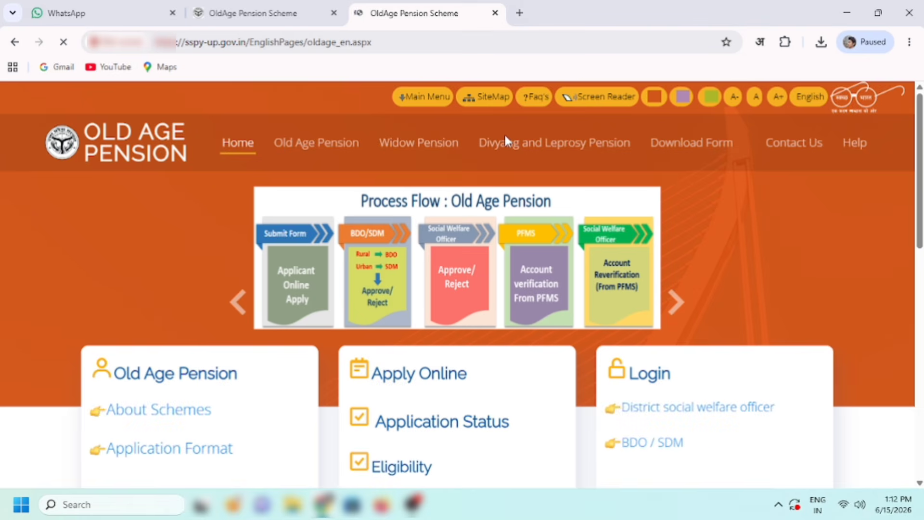
scroll(748, 238, "down", 3)
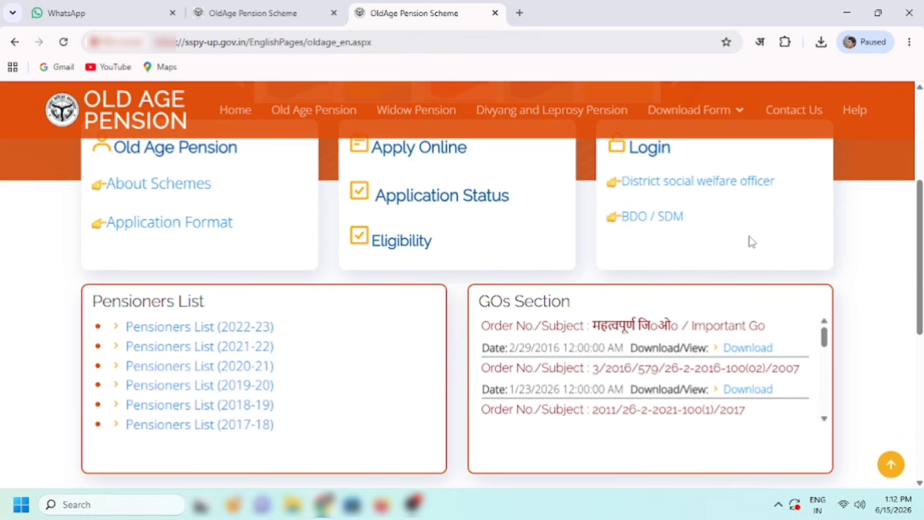
scroll(623, 275, "up", 5)
scroll(557, 320, "down", 2)
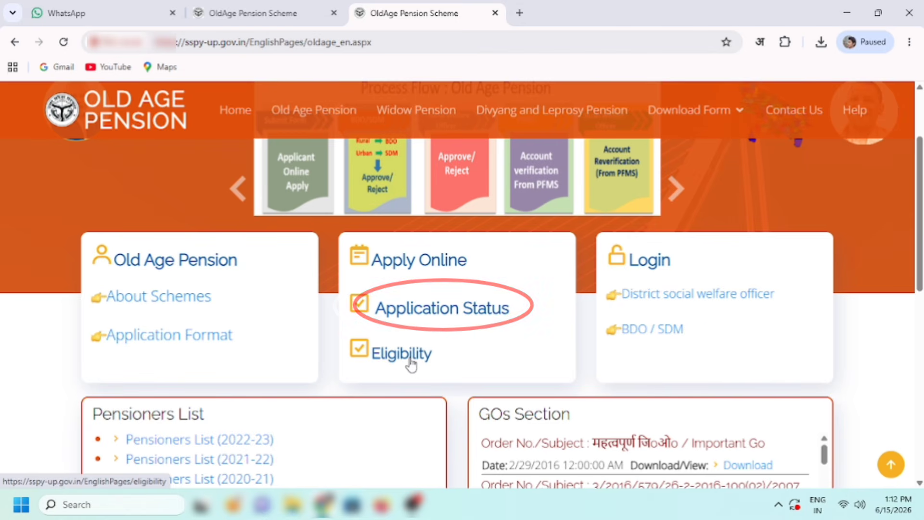
- On the application status login, choose OldAge Pension scheme, reset zoom to 100%, and enter the registration ID
left_click(436, 317)
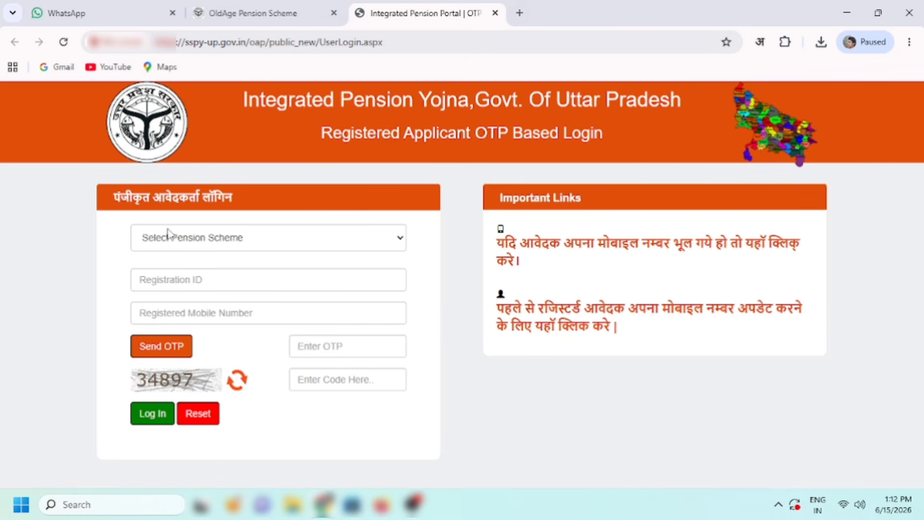
left_click_drag(118, 203, 238, 205)
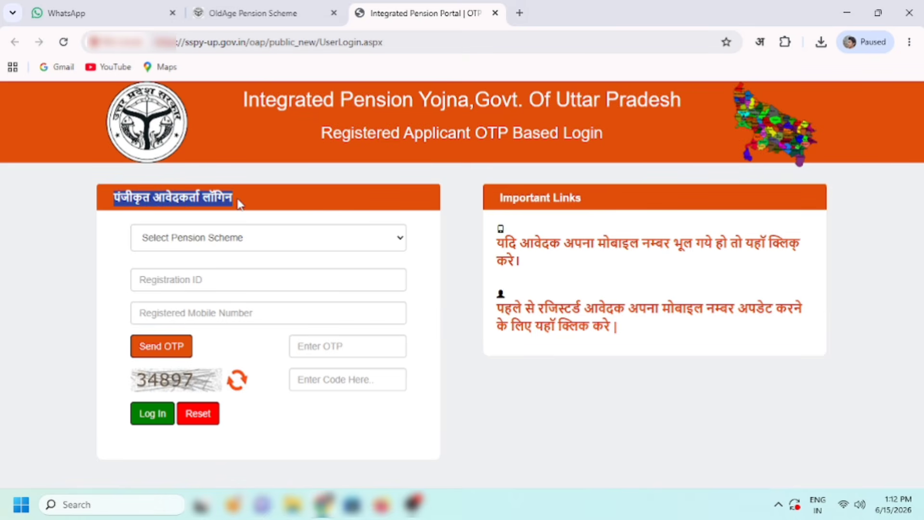
left_click(238, 205)
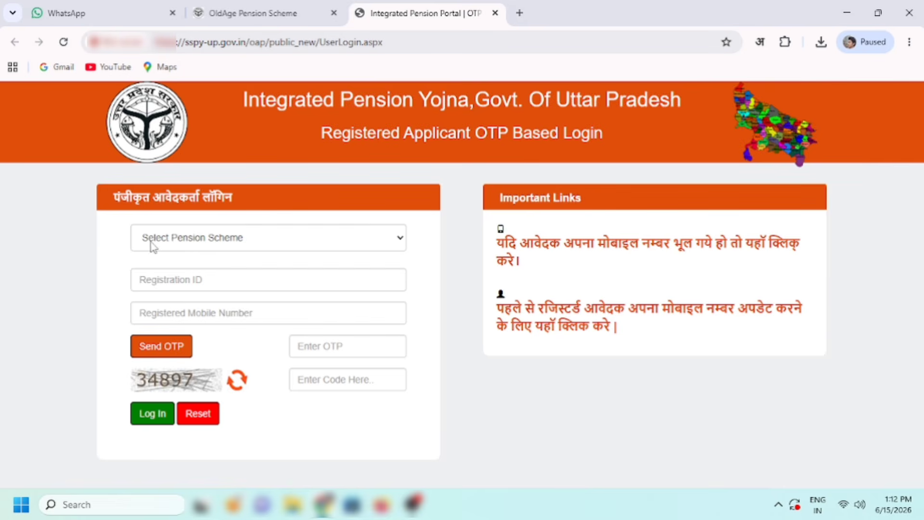
left_click(221, 243)
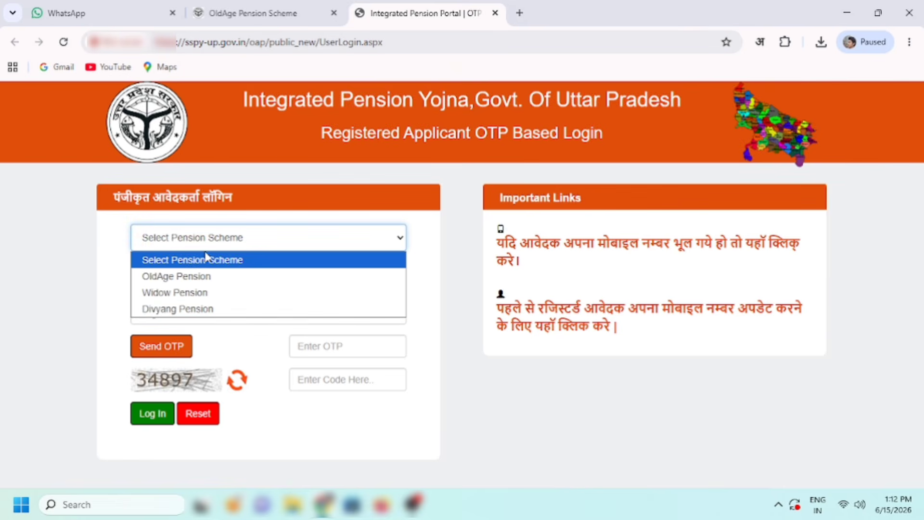
left_click(208, 278)
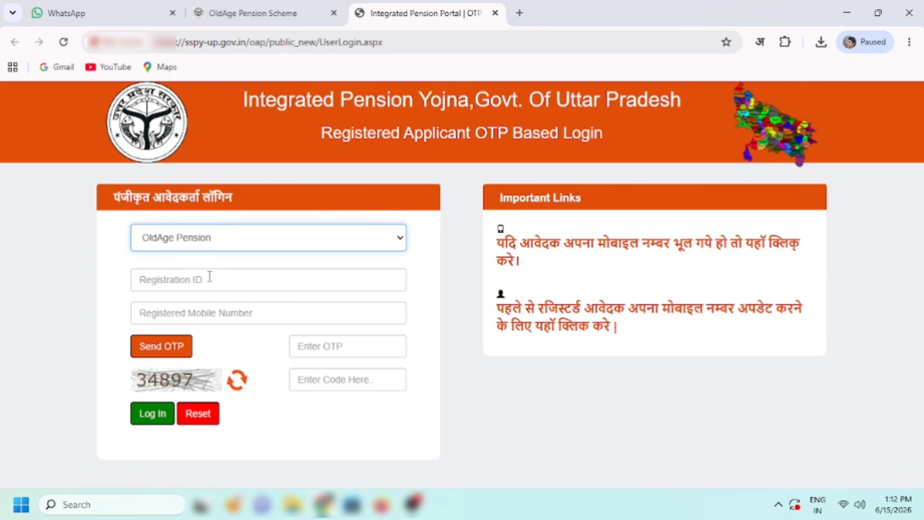
key("ctrl+0")
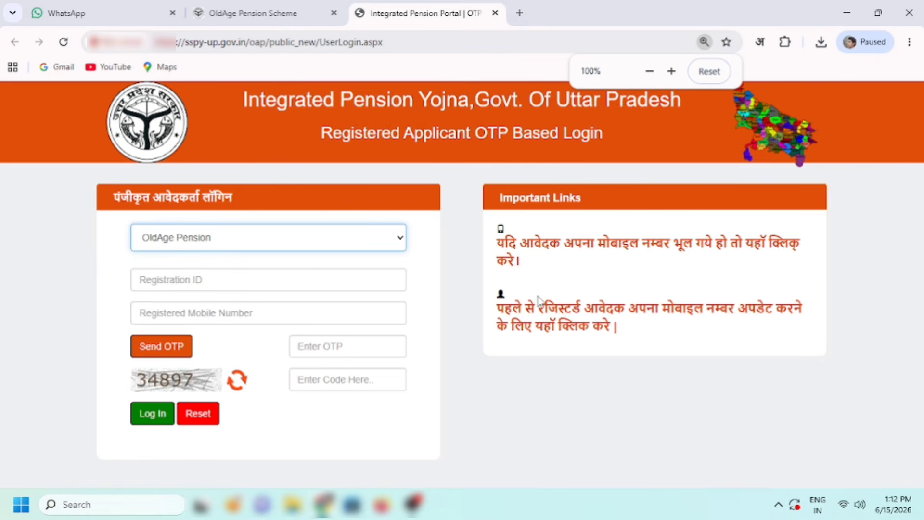
left_click(214, 279)
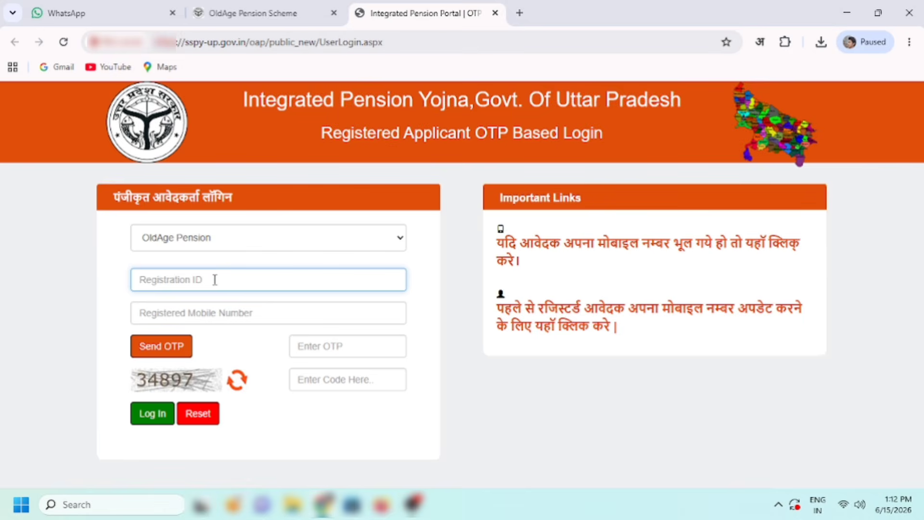
key("ctrl+v")
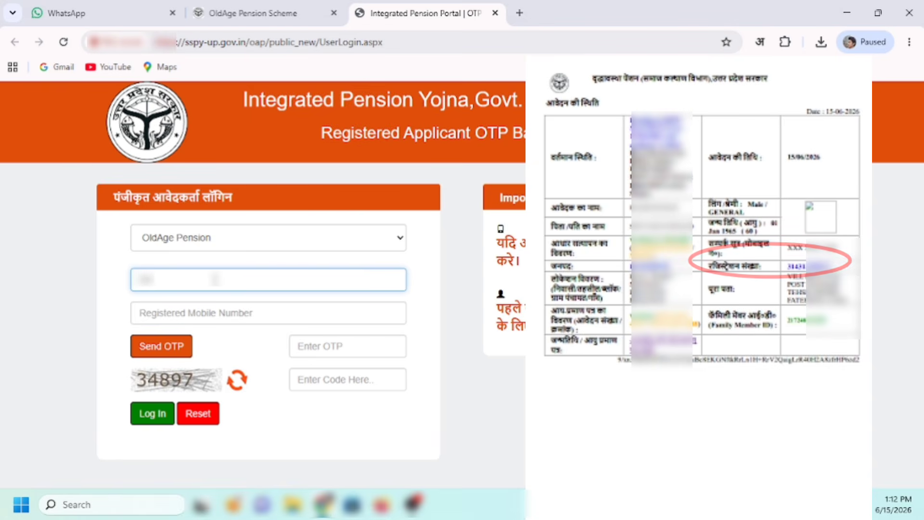
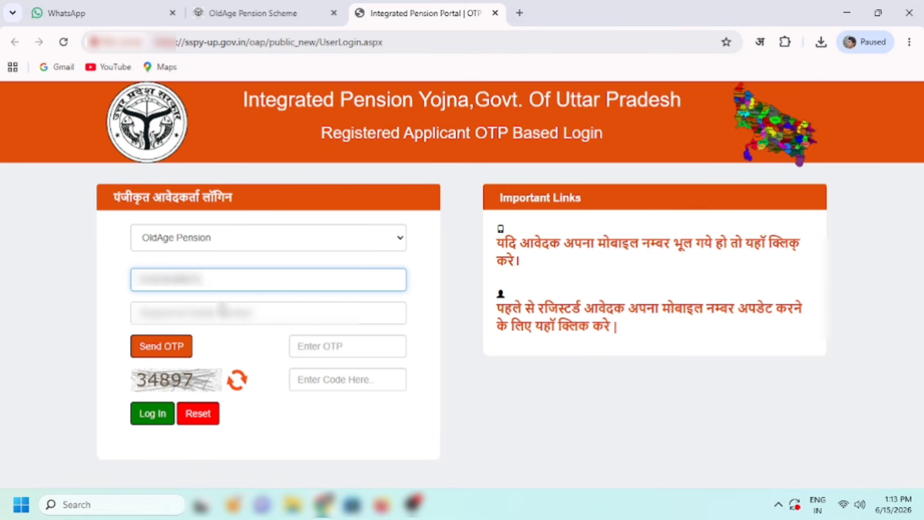
- Enter the registered mobile number, request an OTP, then fill in the received OTP and captcha 53665
left_click(224, 314)
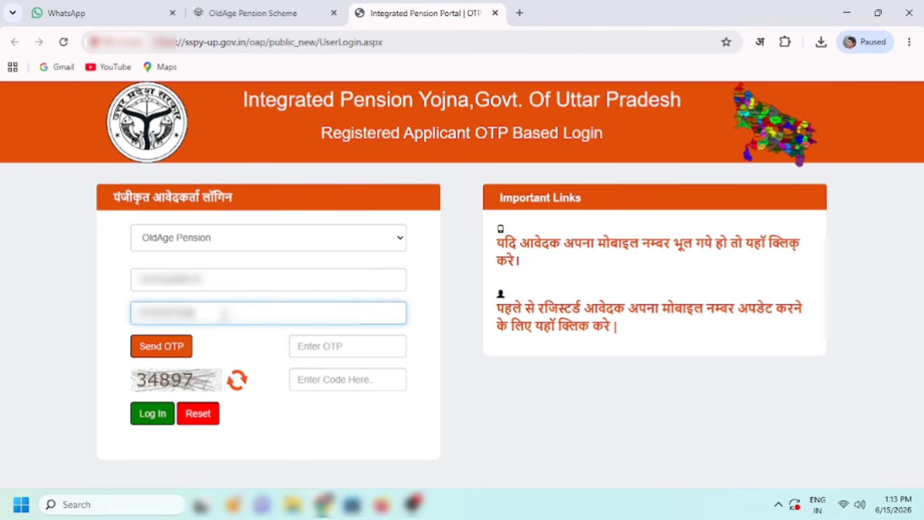
left_click(149, 347)
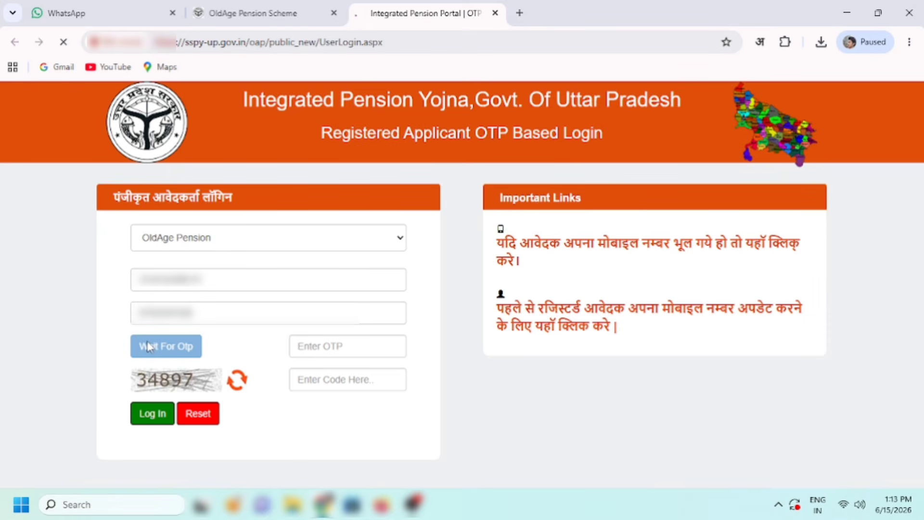
left_click(325, 346)
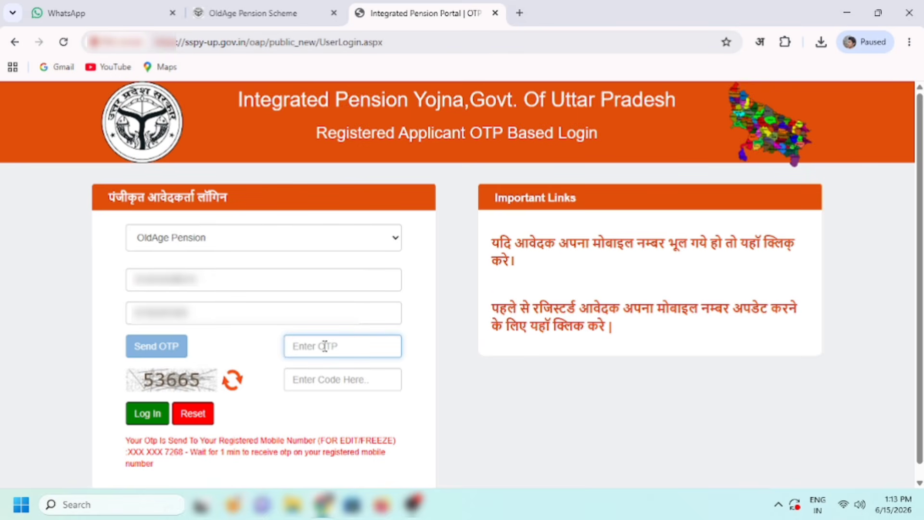
left_click(328, 378)
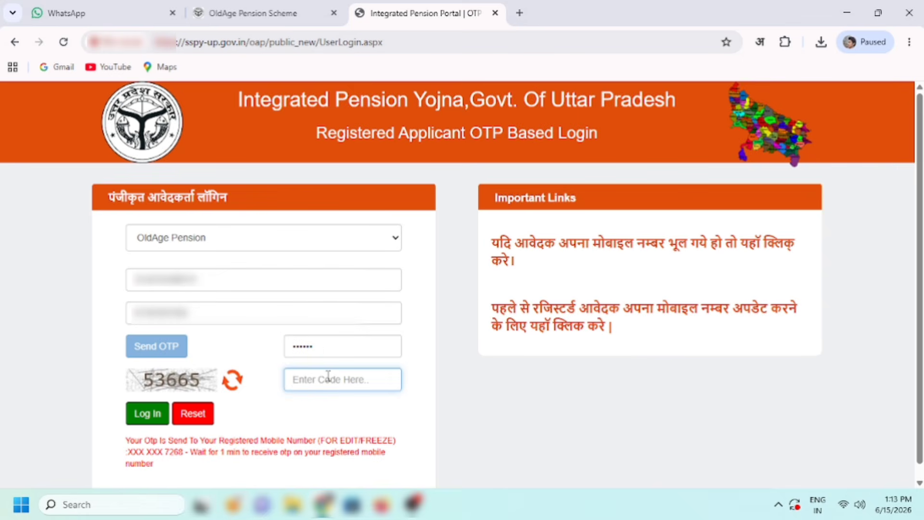
type("53665")
- Log in, then point out the application heading and the accepted-documents instruction line
left_click(154, 419)
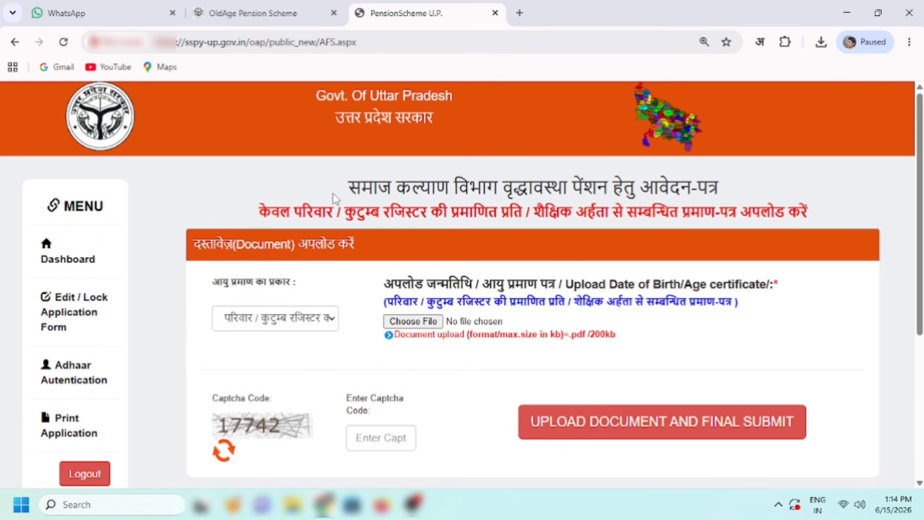
left_click_drag(344, 187, 725, 195)
left_click(739, 194)
left_click_drag(260, 212, 559, 212)
left_click(578, 213)
- Point out the age-proof upload heading, the unchanged family-register proof type and .pdf /200kb limit
left_click_drag(385, 286, 575, 294)
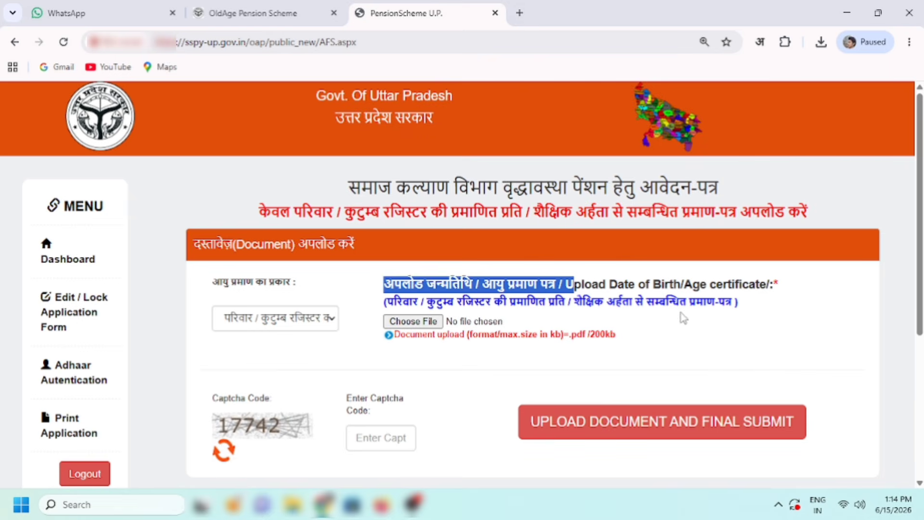
left_click(724, 365)
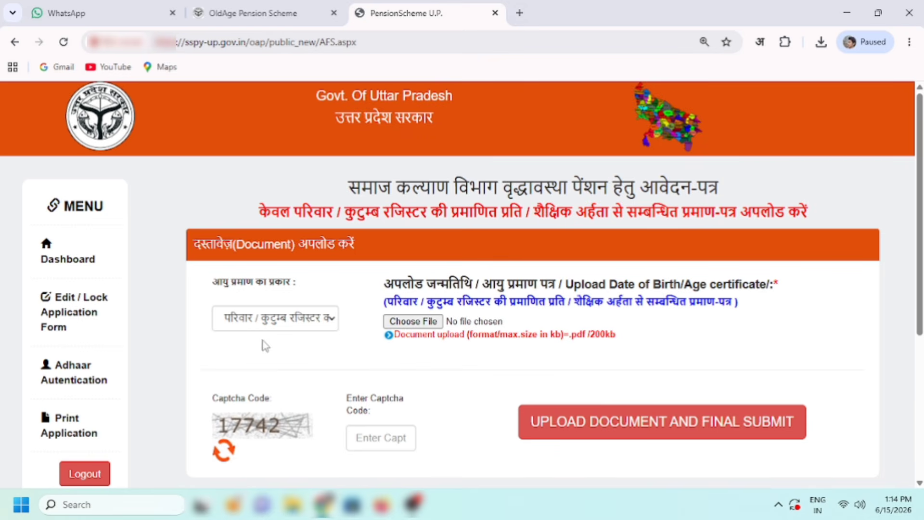
left_click(274, 326)
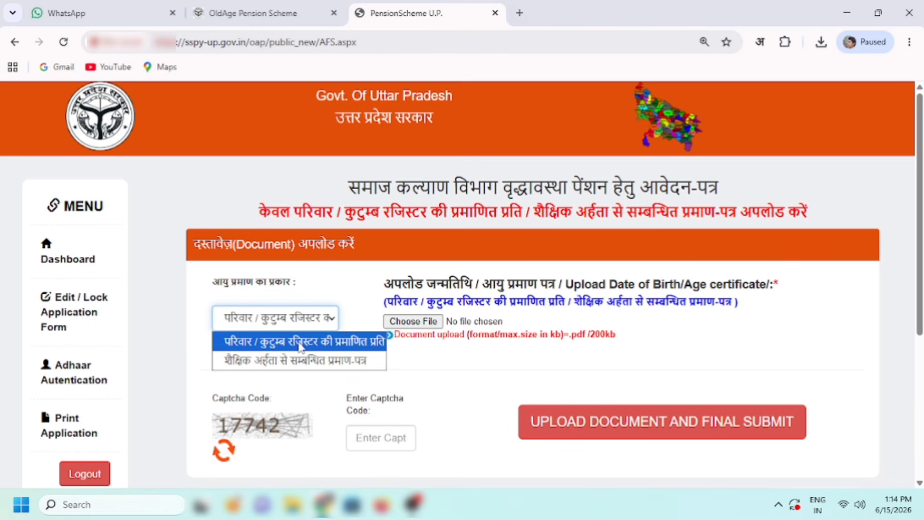
left_click(198, 337)
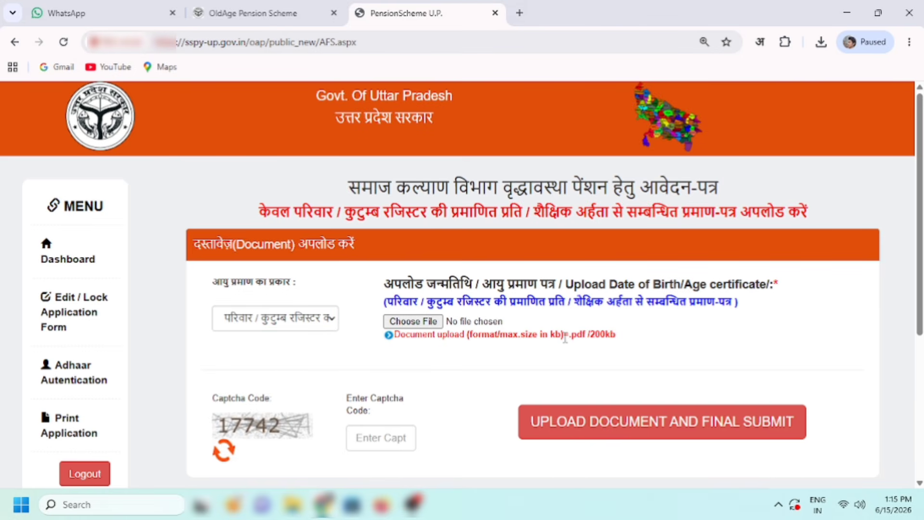
left_click_drag(565, 337, 624, 333)
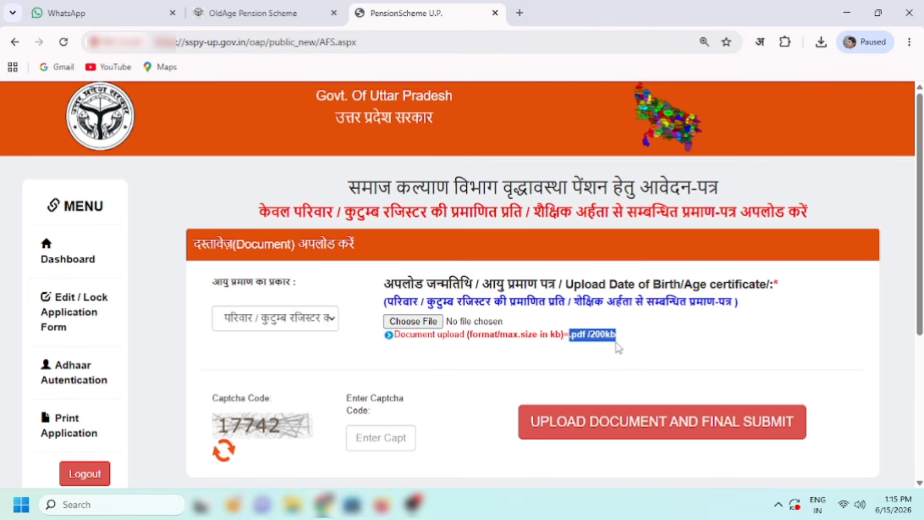
left_click(618, 347)
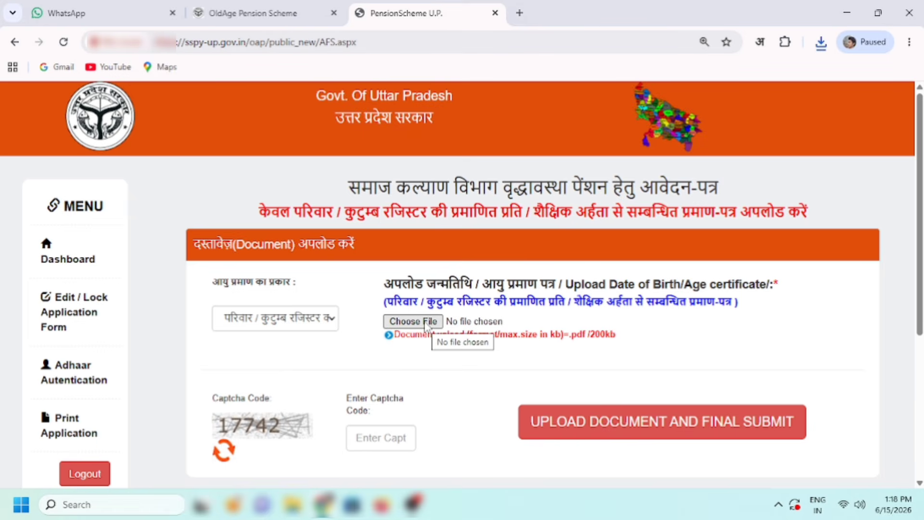
- Keep family register copy as proof type and attach 'परिवार रजिस्टर नकल.pdf' from Downloads
left_click(267, 321)
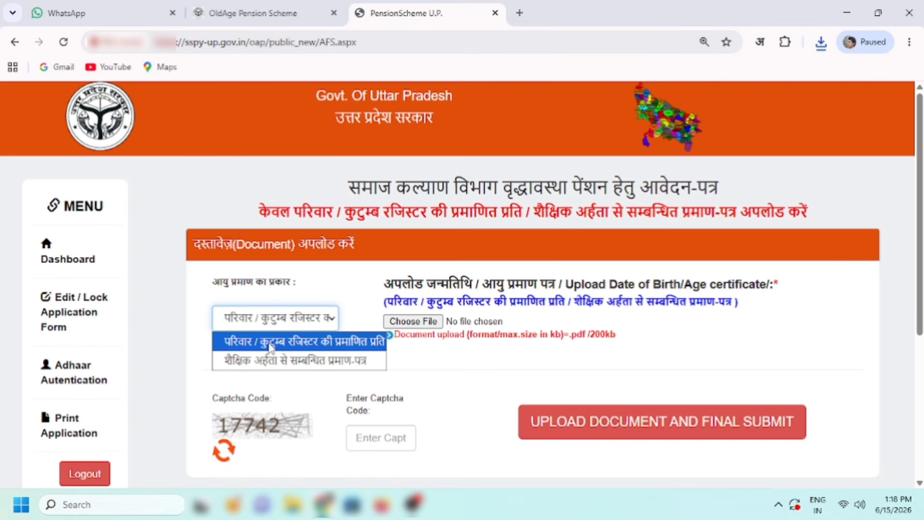
left_click(271, 341)
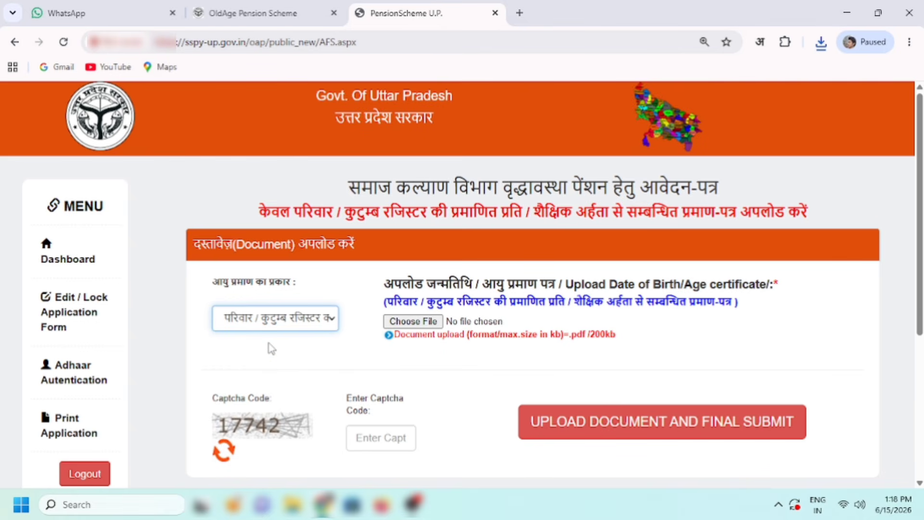
left_click(419, 321)
left_click(62, 161)
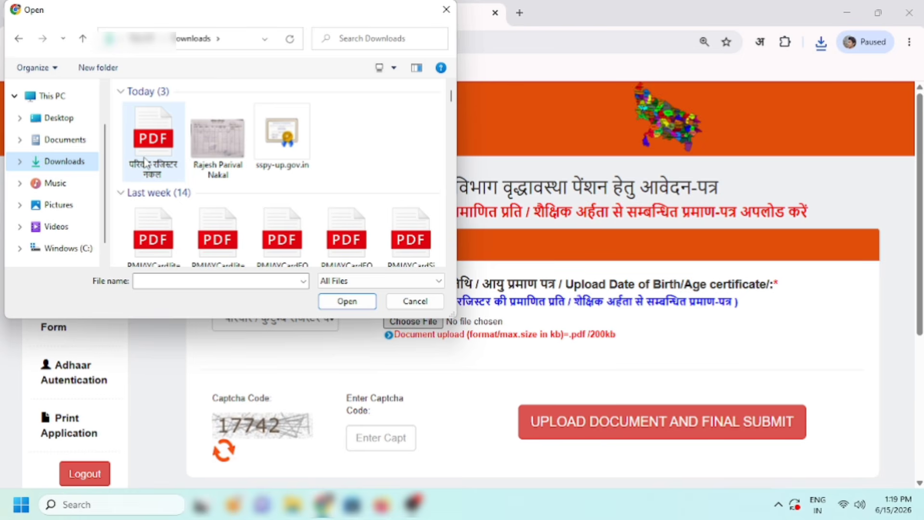
left_click(148, 164)
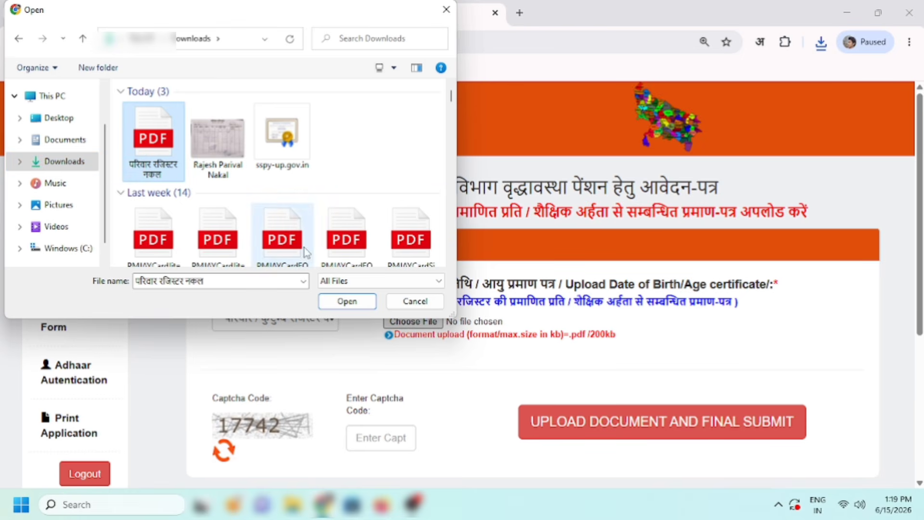
left_click(345, 302)
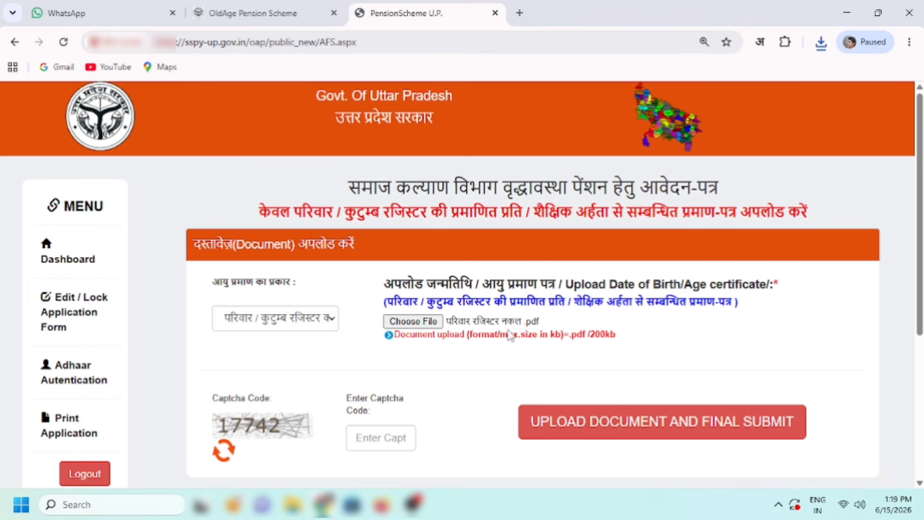
- Enter captcha 17742, upload the document with final submit, and confirm the final lock
left_click(379, 438)
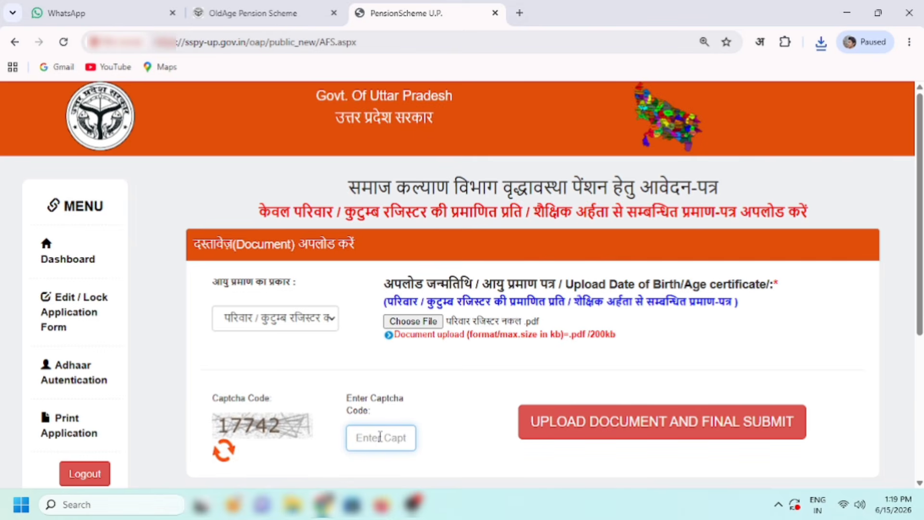
type("17742")
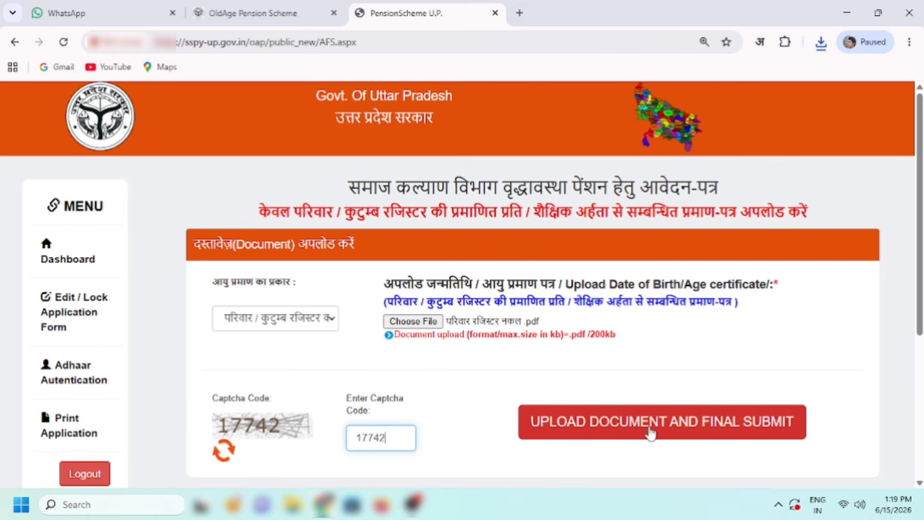
left_click(683, 433)
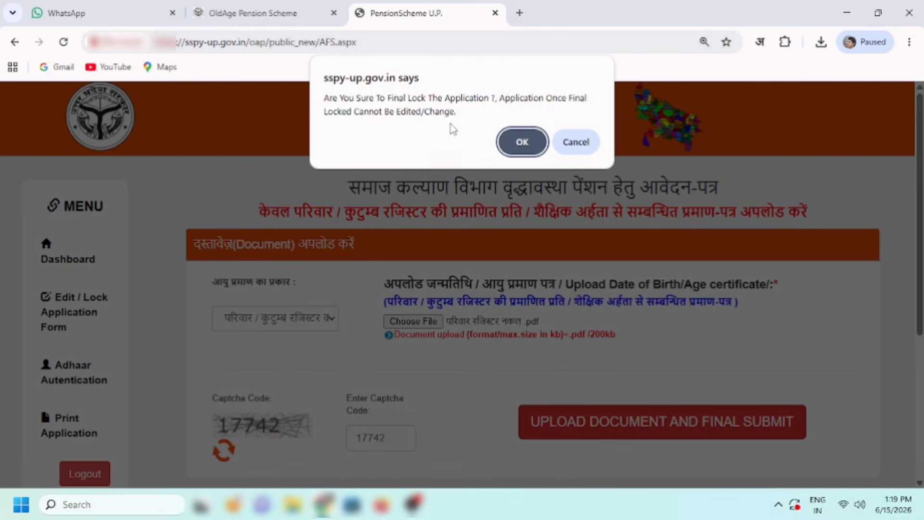
left_click(522, 143)
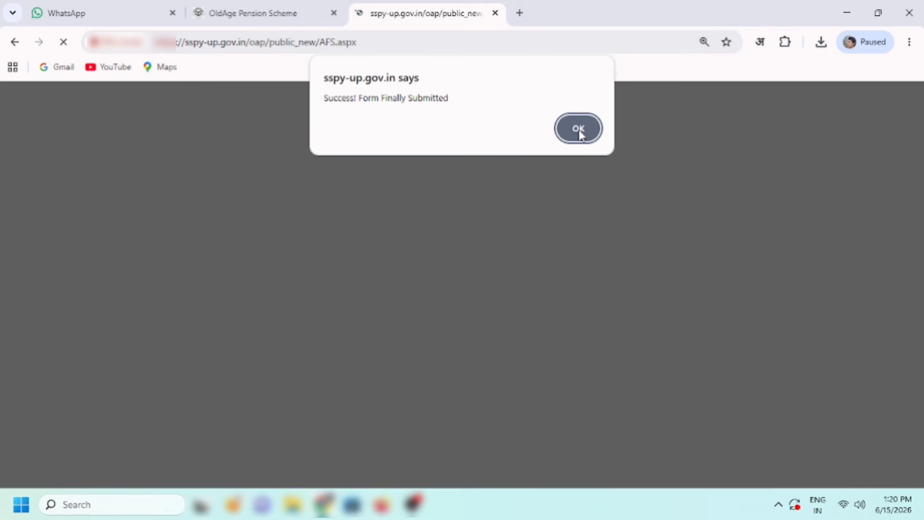
- Acknowledge the success alert and open the Print Application status page
left_click(578, 128)
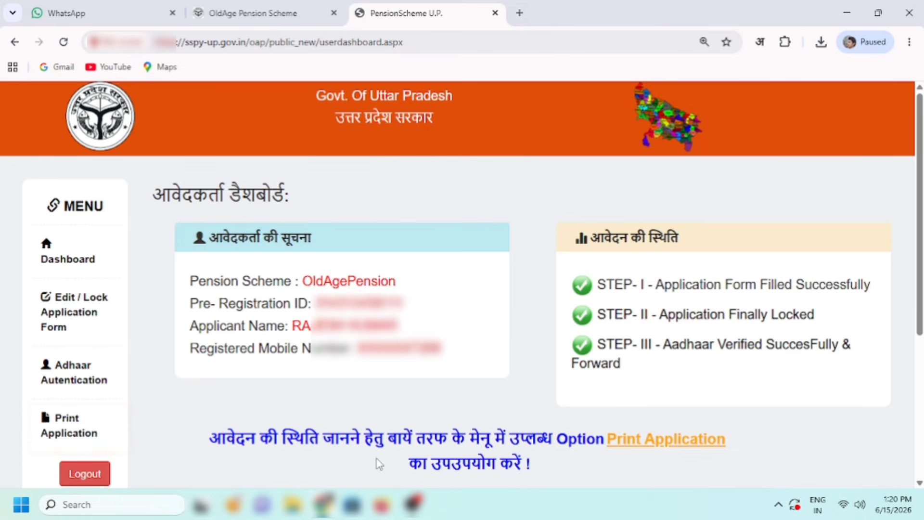
left_click(80, 429)
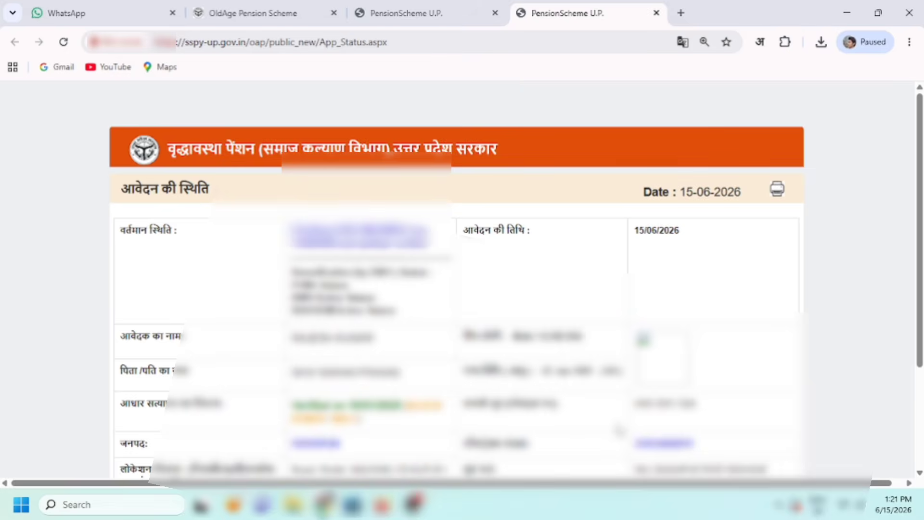
- Print the old-age pension status page from Chrome's print dialog on the Canon G2010 series
scroll(618, 430, "down", 1)
left_click(775, 165)
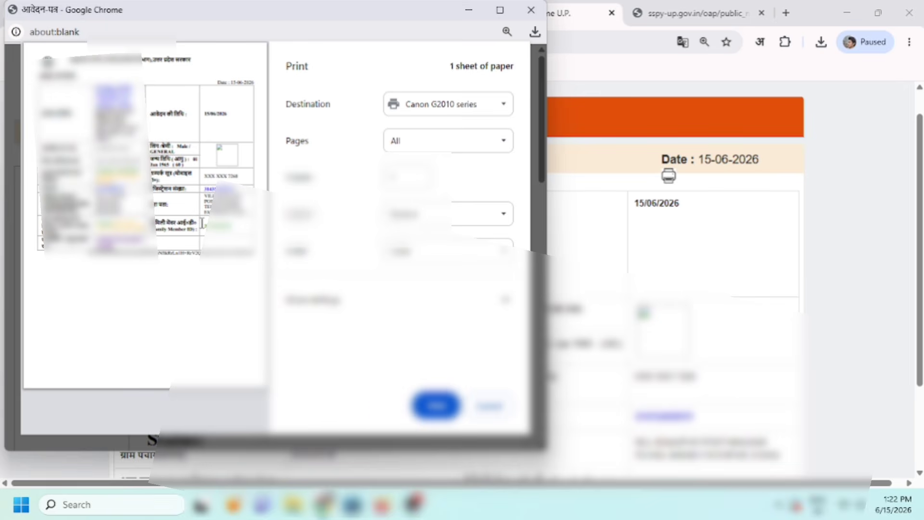
left_click(435, 405)
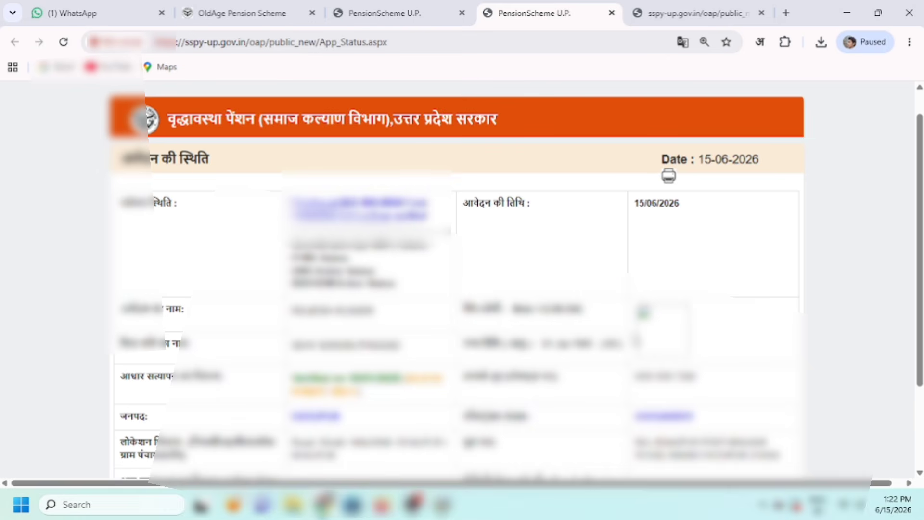